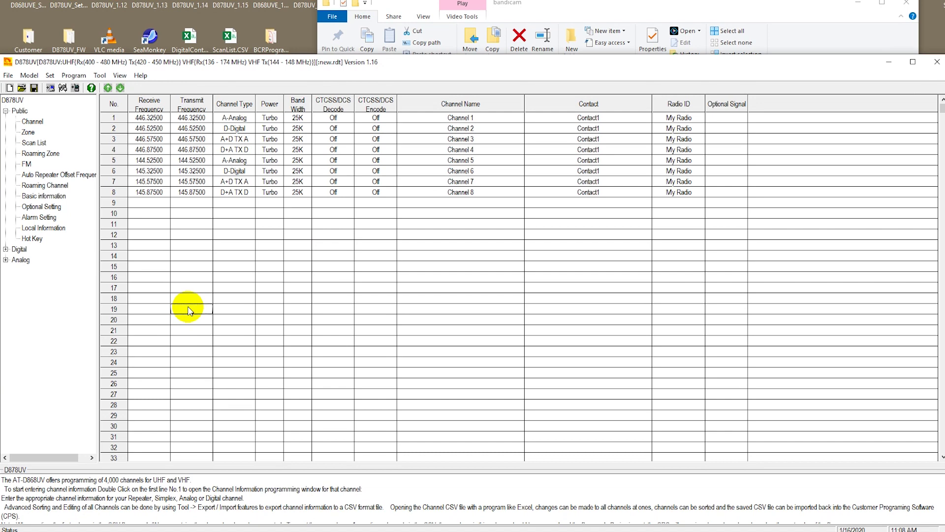
- Open the old saved .rdt codeplug to load its twelve MEGA channels on 446.52500
click(7, 75)
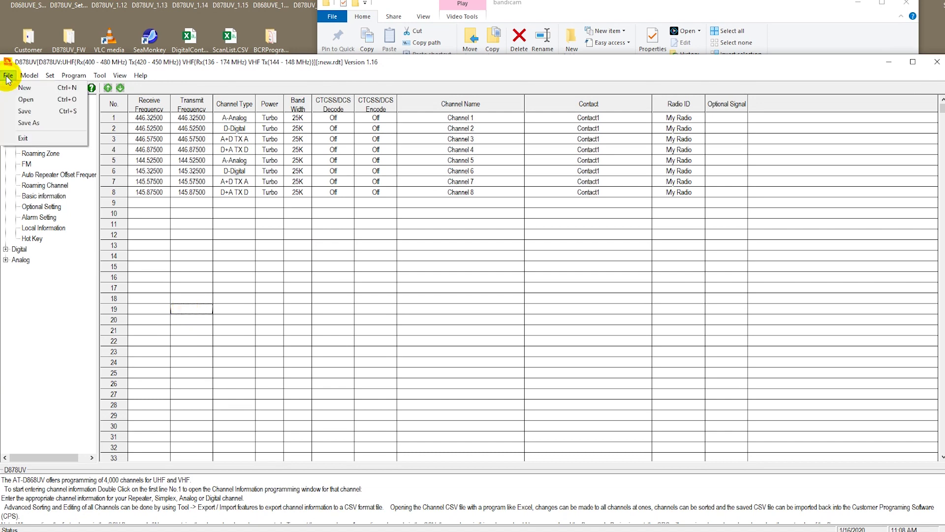
click(26, 102)
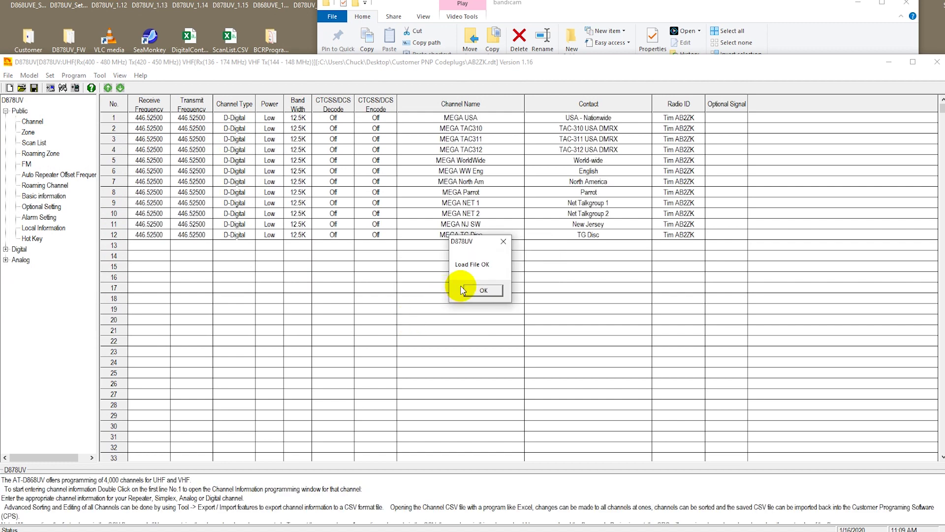
click(481, 289)
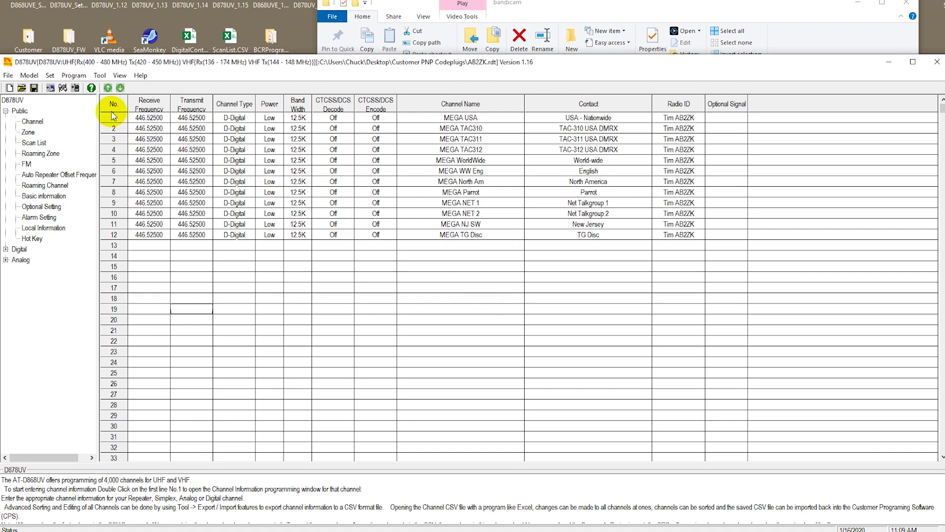
- Select COM6 as the radio communication port
click(62, 88)
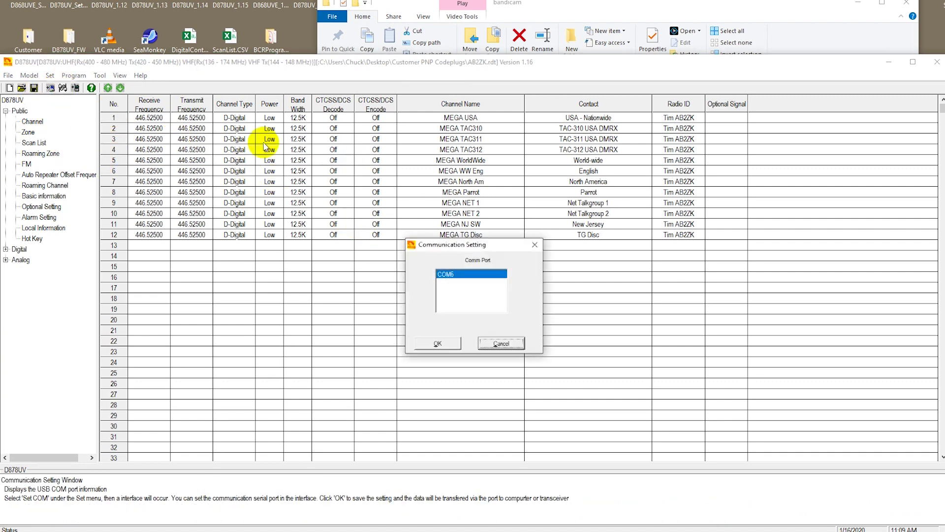
click(442, 347)
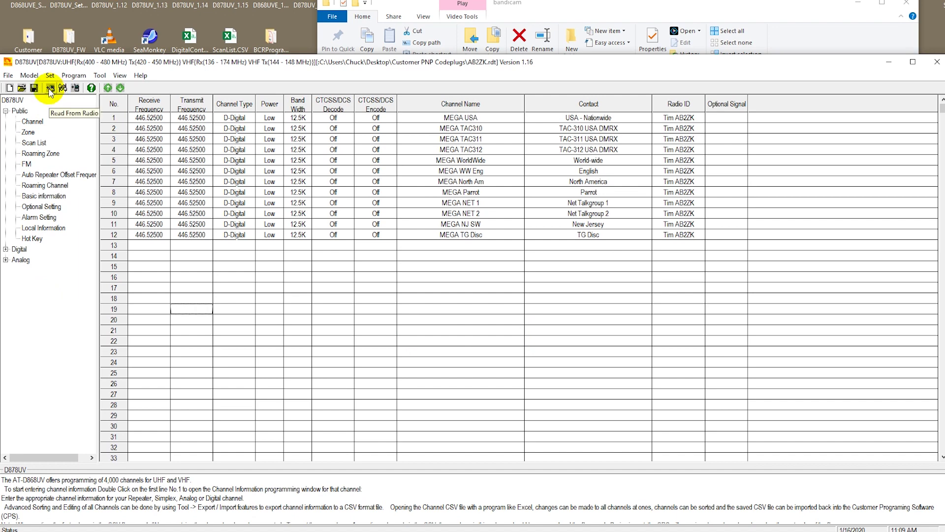
click(65, 89)
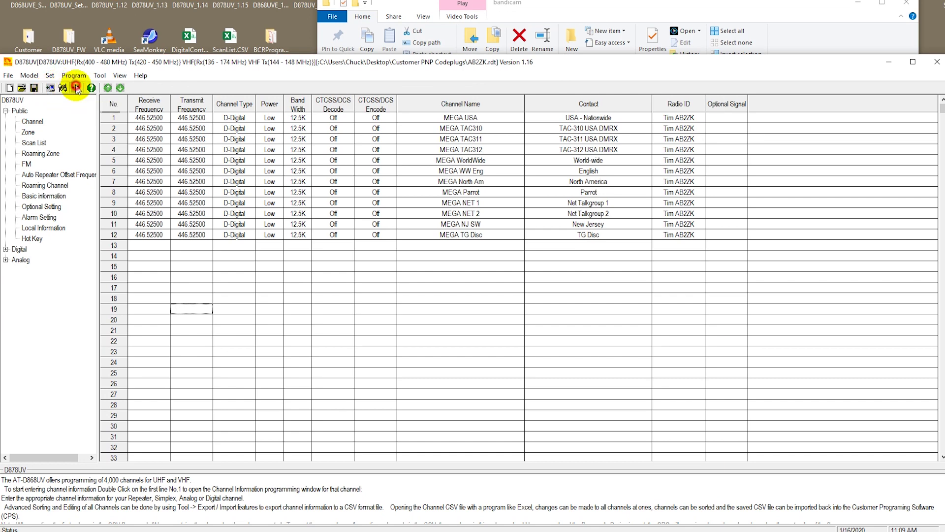
click(493, 297)
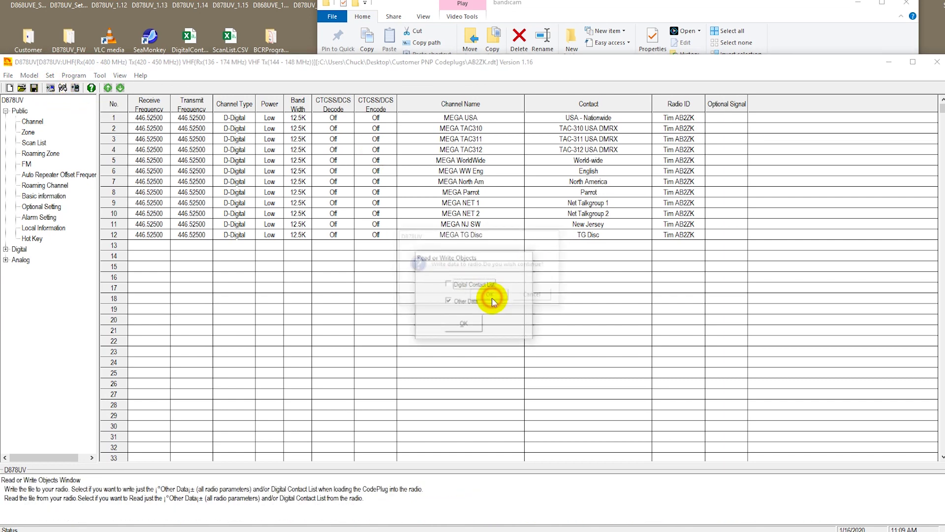
click(489, 285)
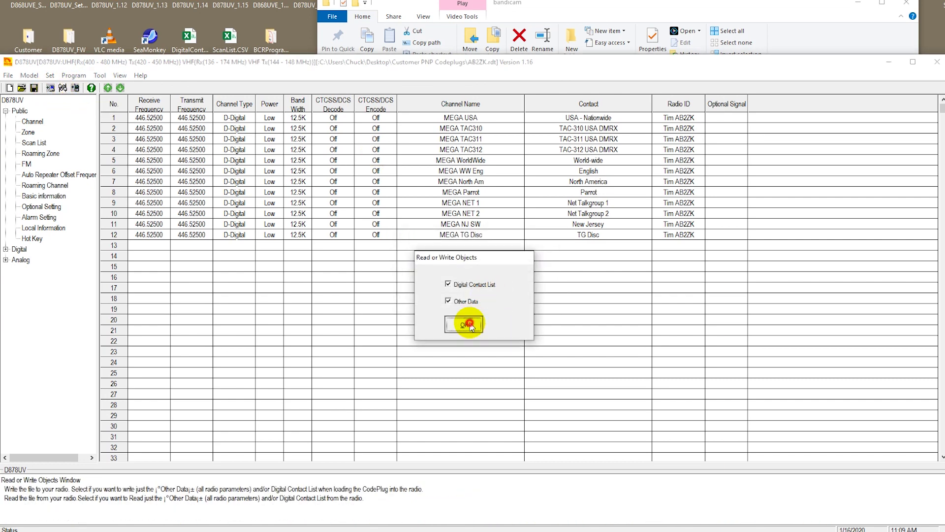
click(465, 323)
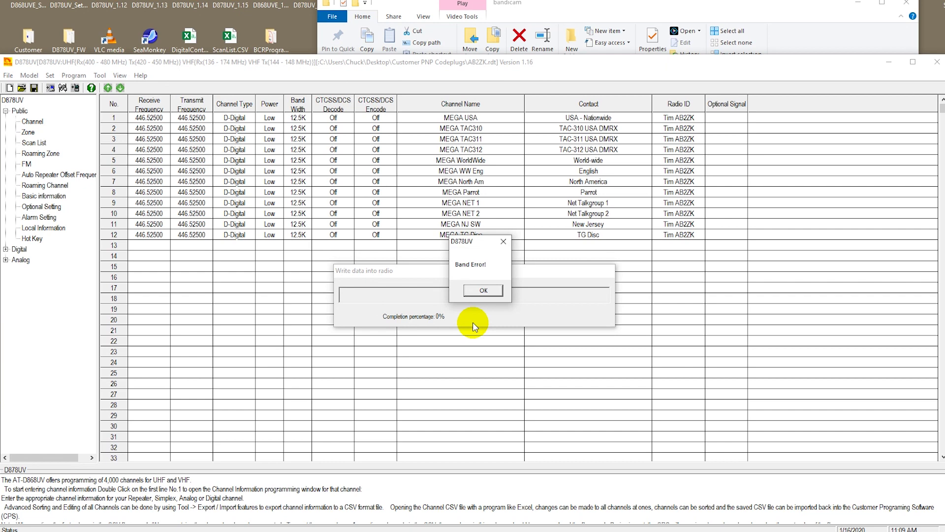
click(497, 290)
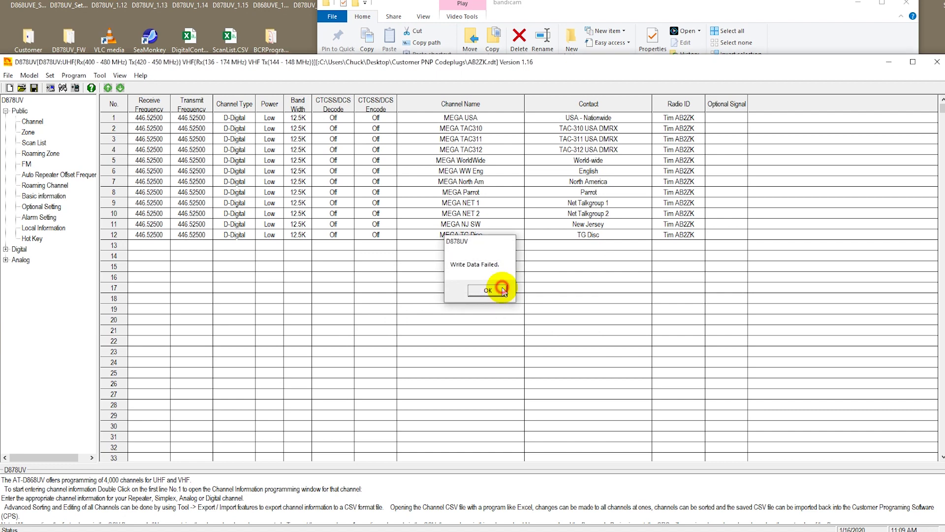
click(502, 291)
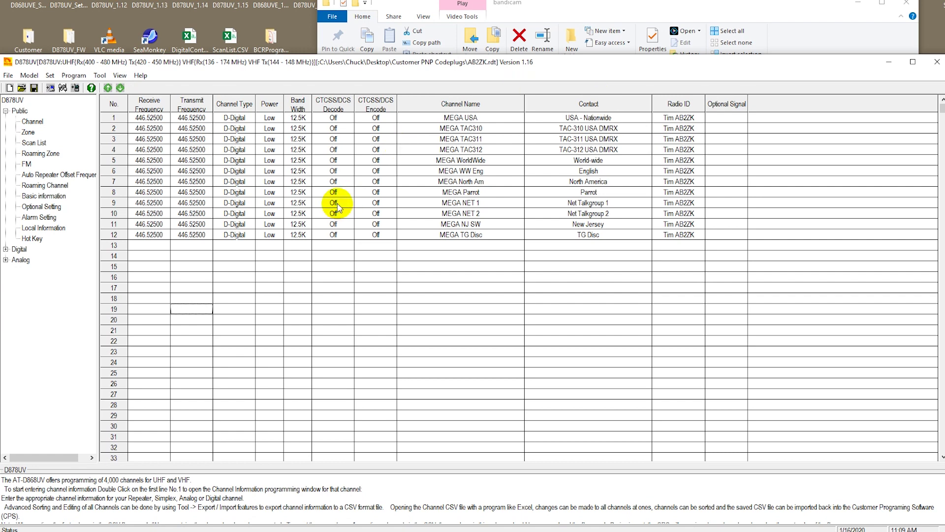
click(100, 75)
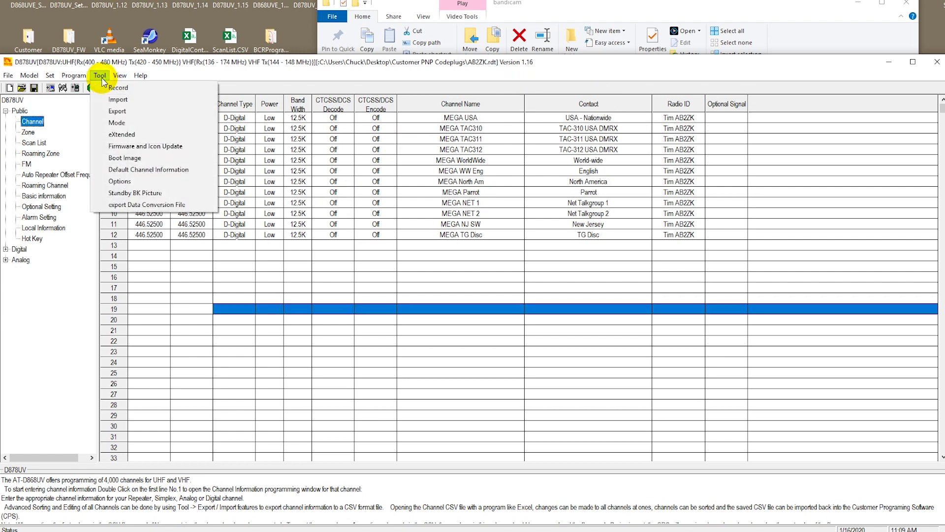
- Export all lists with default CSV names as 'Codeplug' in a new CODEPLUG folder
click(118, 111)
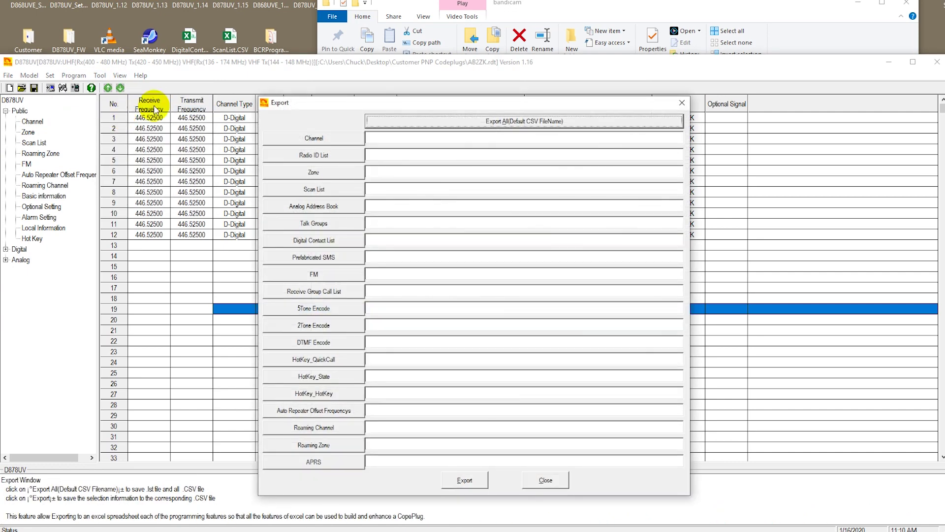
click(545, 122)
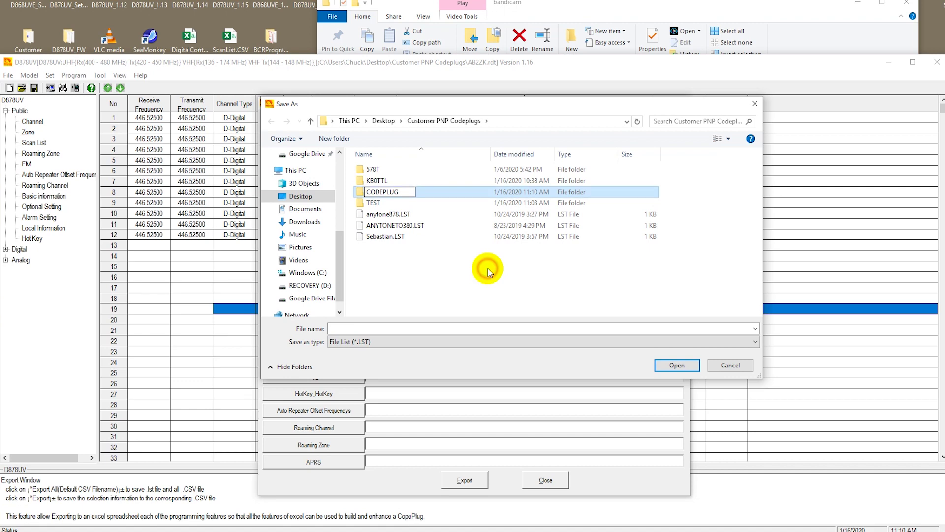
click(487, 269)
double_click(386, 182)
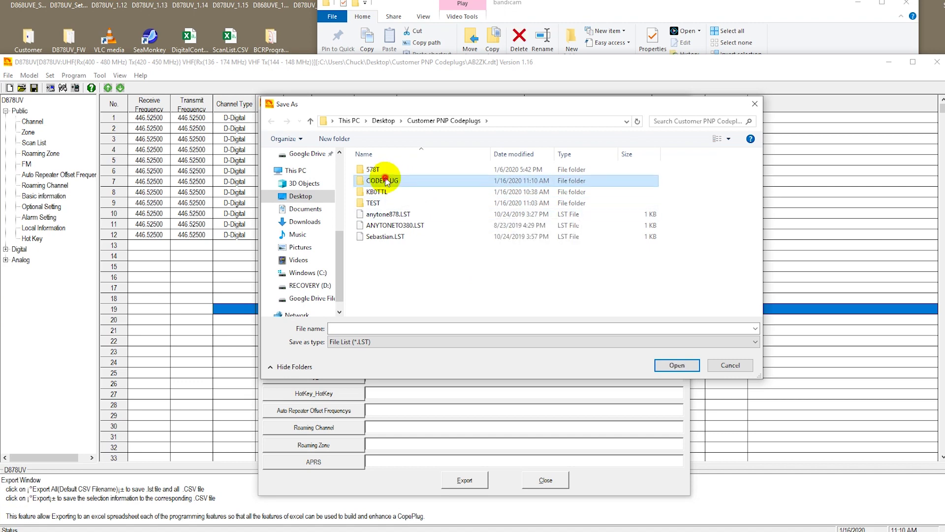
text(Codeplug)
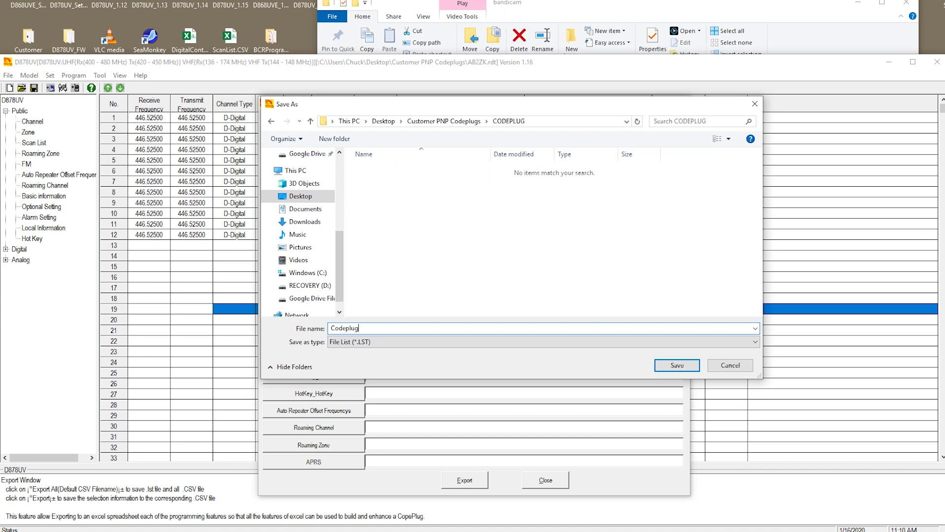
click(679, 367)
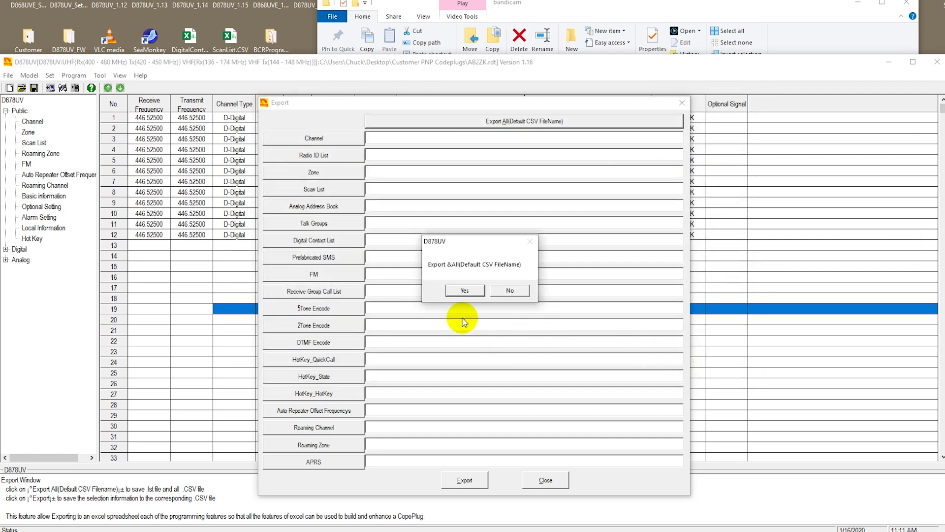
click(459, 292)
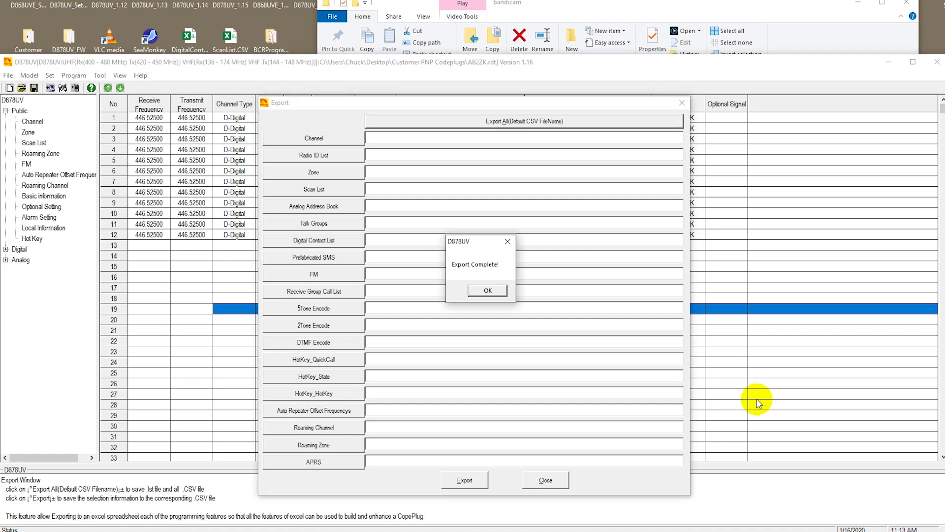
click(488, 292)
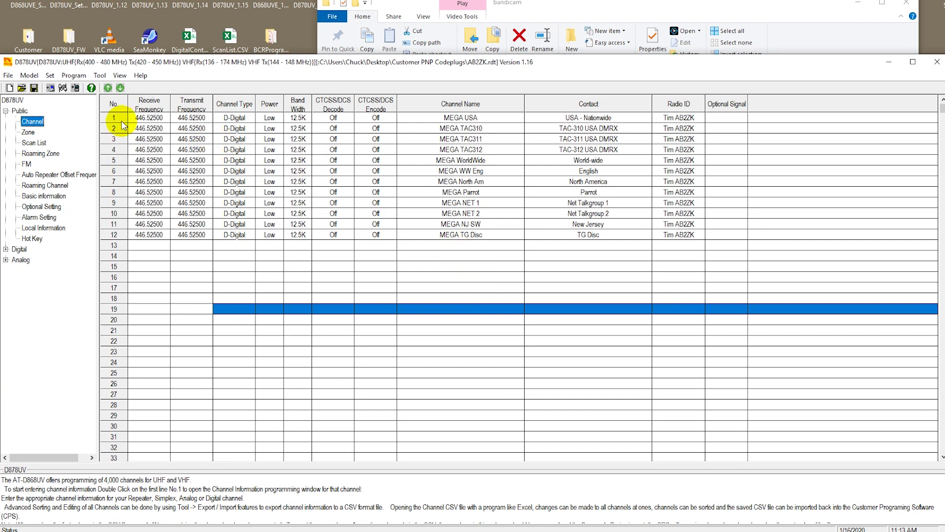
- Read the radio's eight default channels, including contact list and other data
click(50, 90)
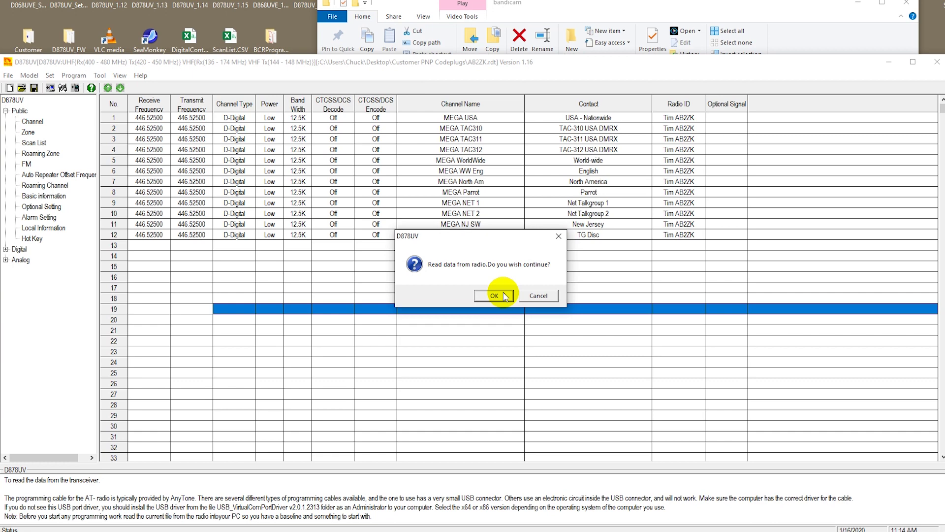
click(505, 296)
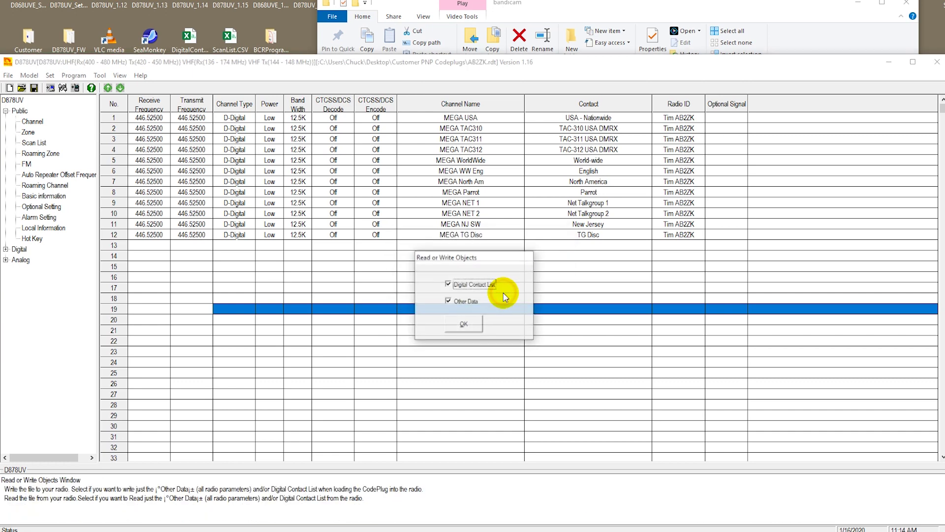
click(470, 324)
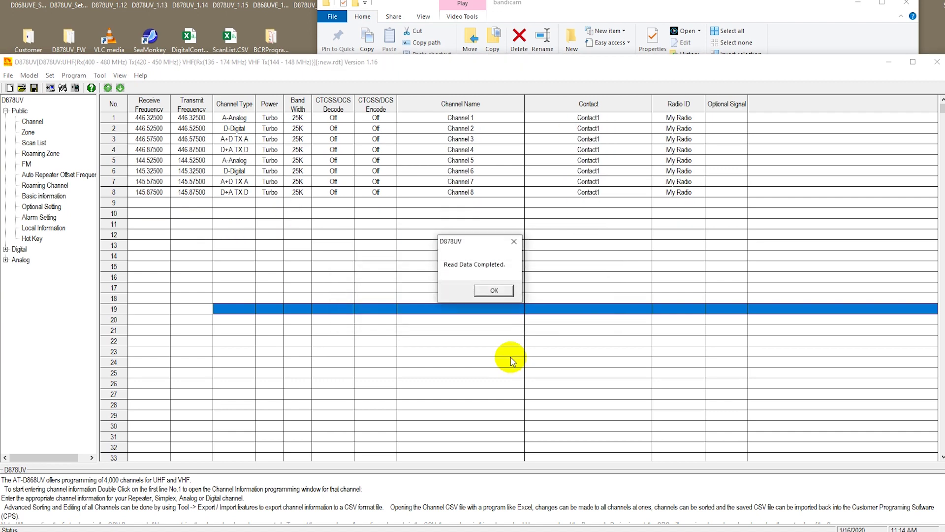
click(505, 291)
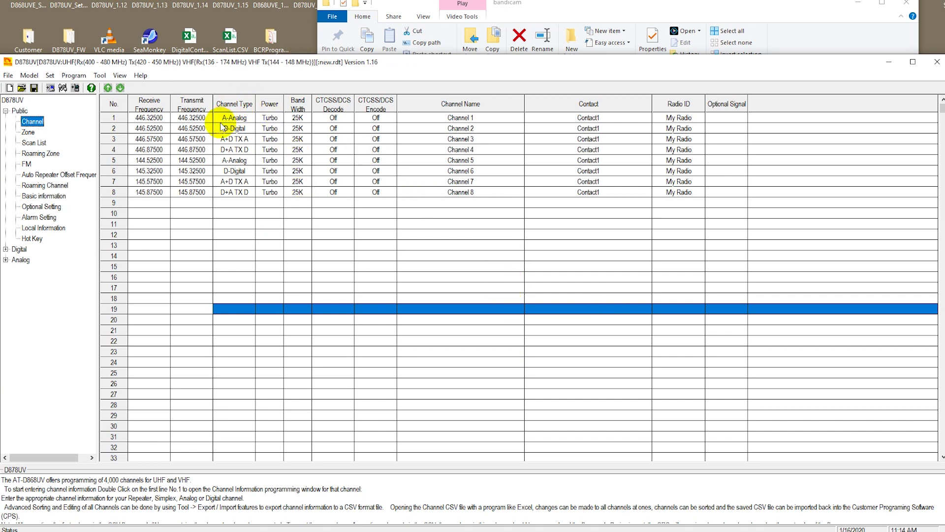
- Import the Codeplug.LST file list into the default codeplug, restoring the MEGA channels
click(101, 77)
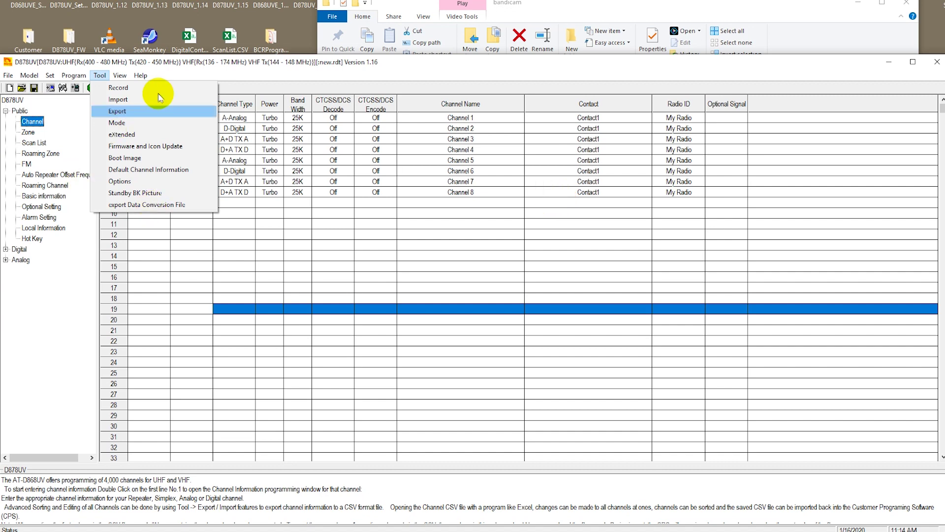
click(146, 101)
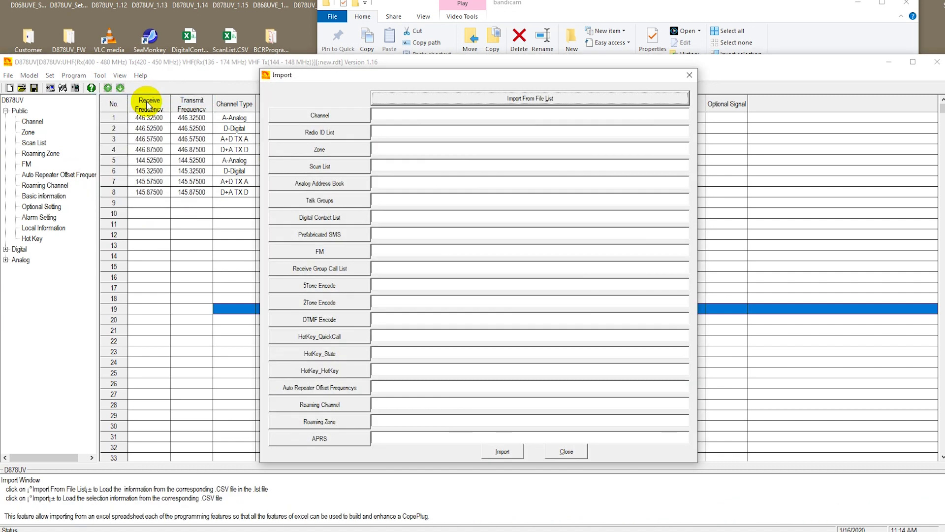
click(530, 99)
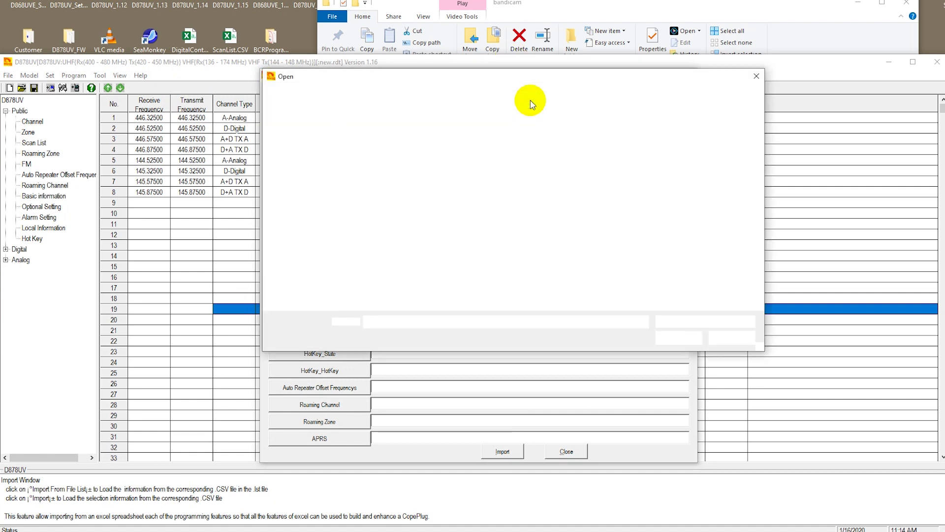
click(387, 142)
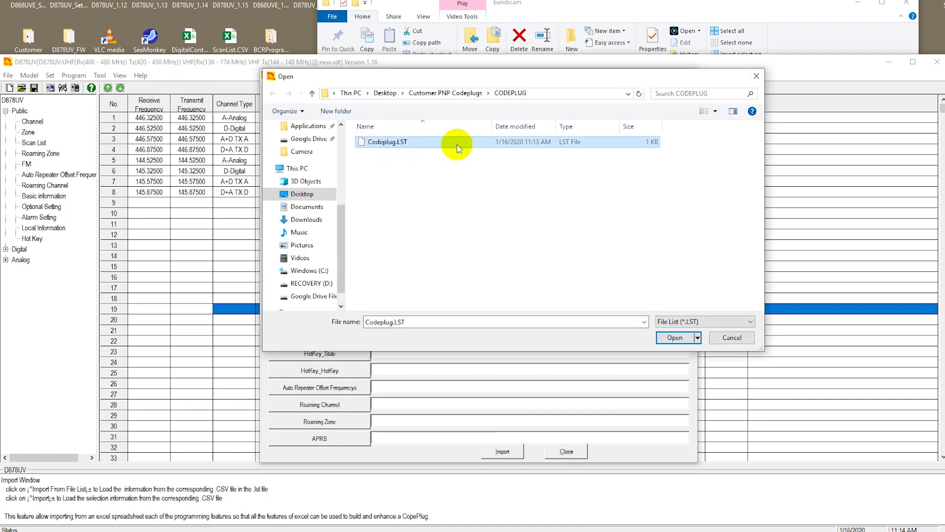
click(680, 339)
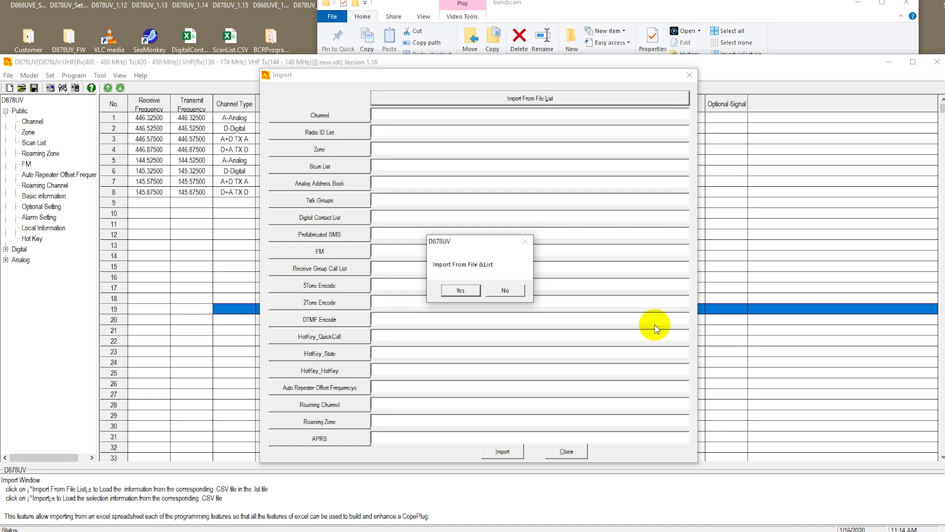
click(461, 292)
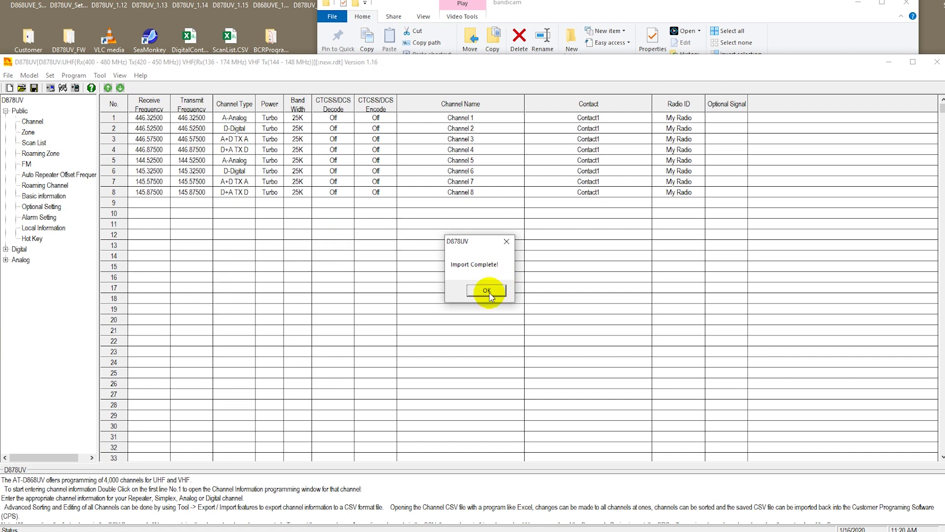
click(487, 292)
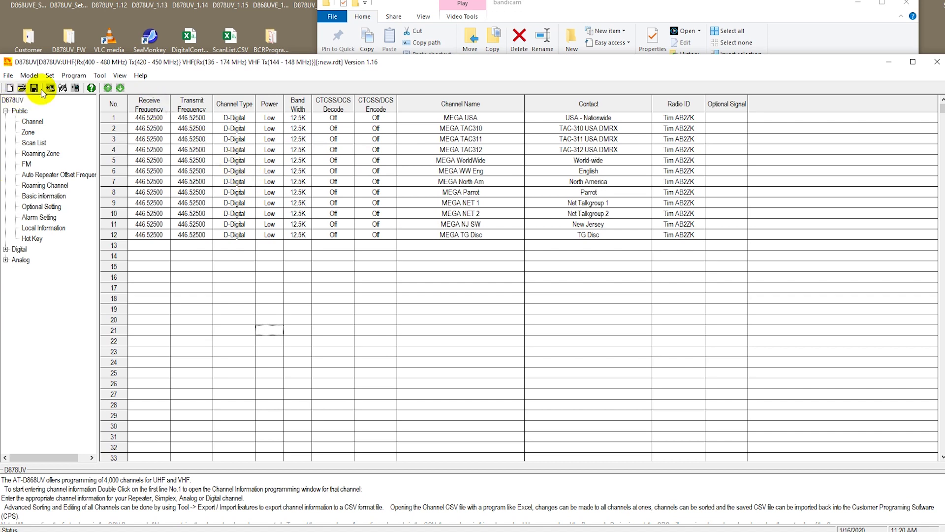
- Keep COM6 as the port and begin writing the codeplug to the radio
click(64, 90)
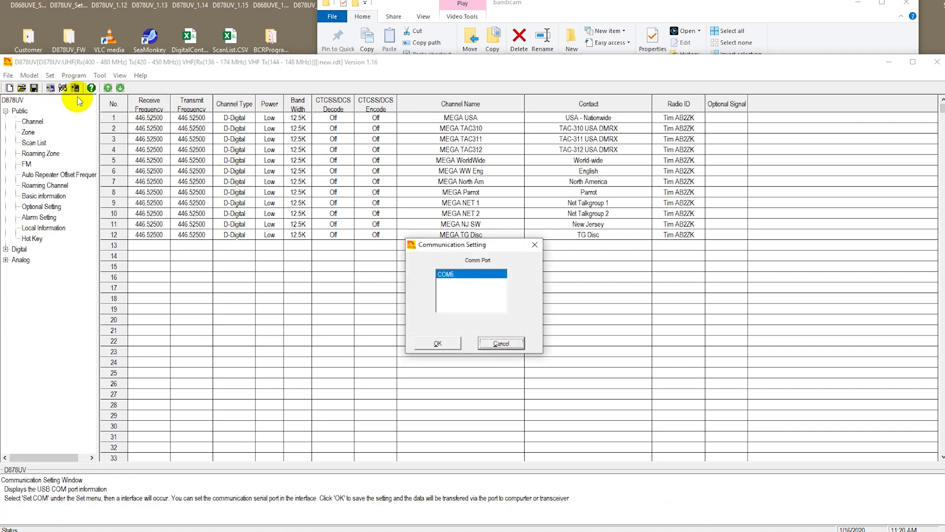
click(442, 343)
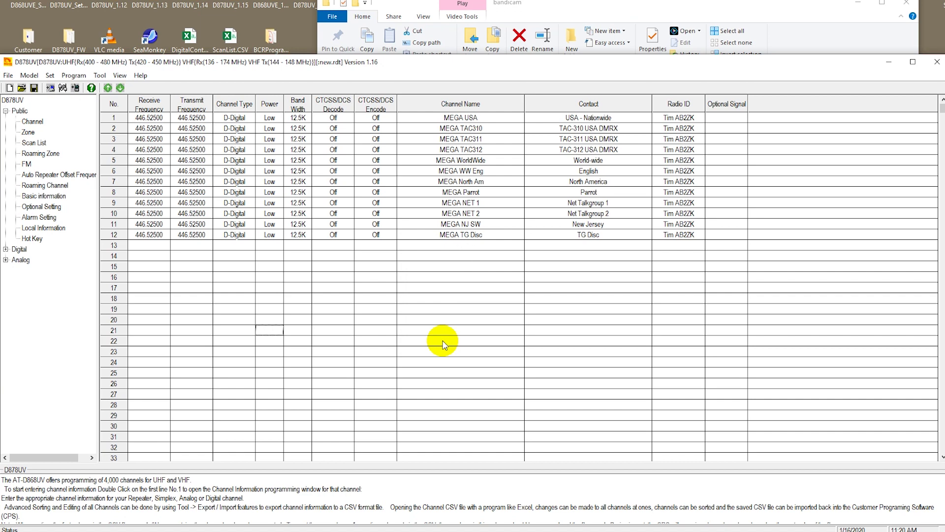
click(76, 89)
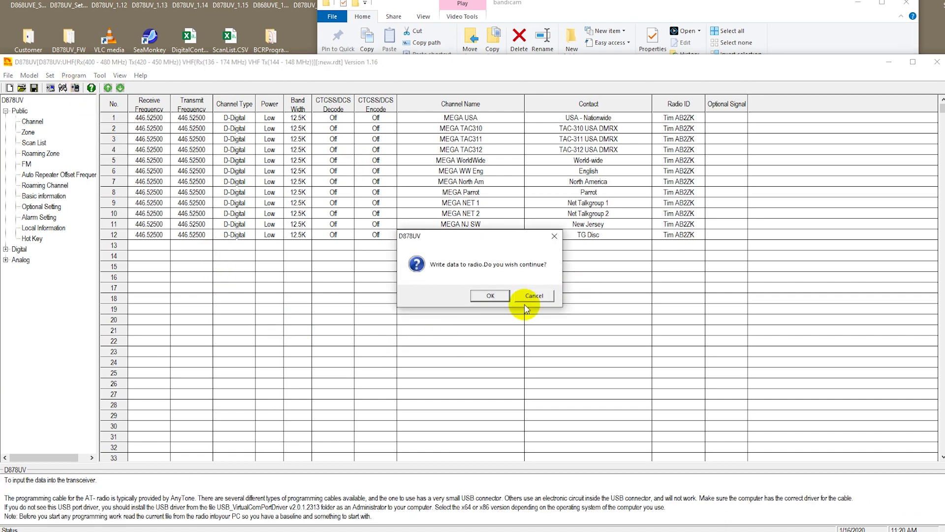
- Confirm the write, including both Digital Contact List and Other Data
click(490, 295)
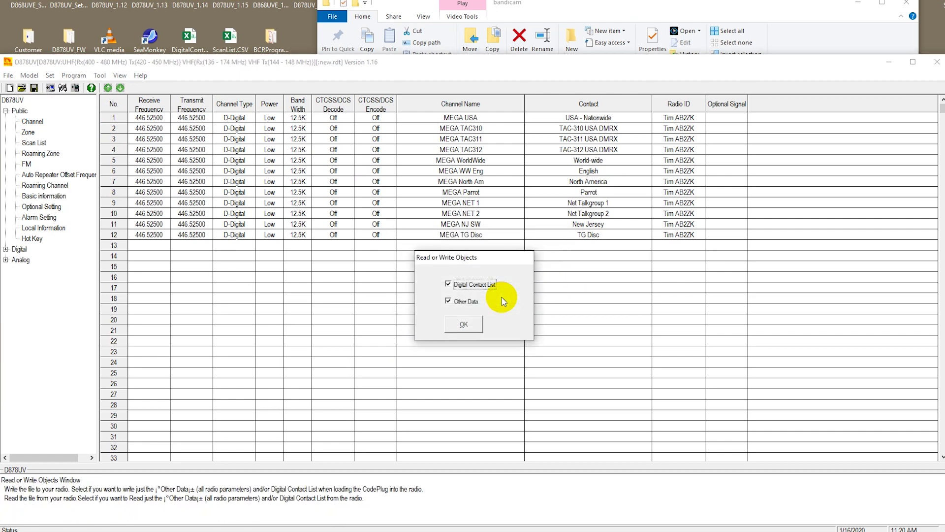
click(479, 323)
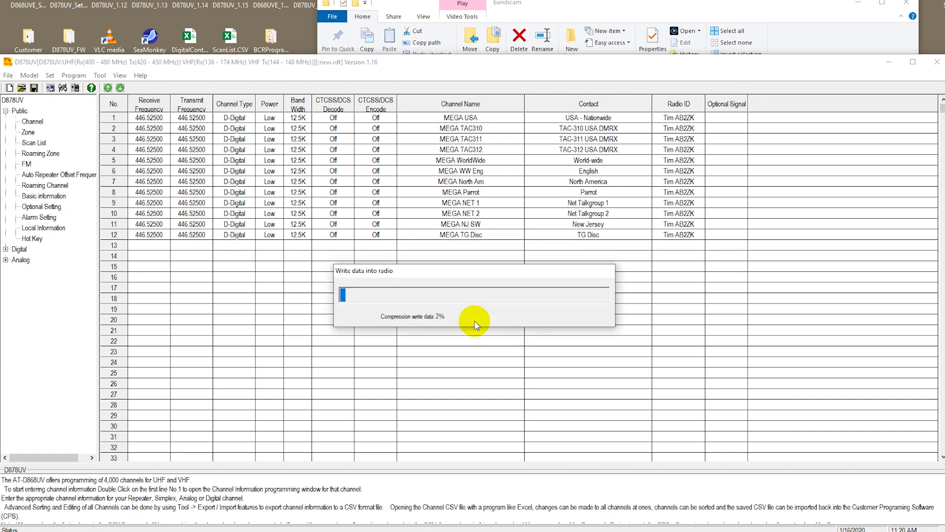